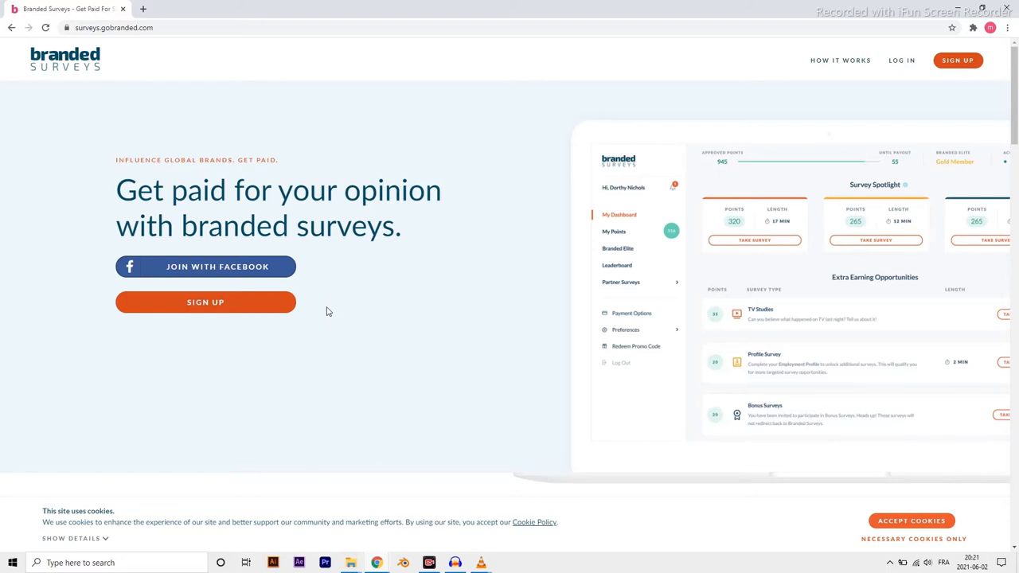
drag(1017, 118, 1016, 197)
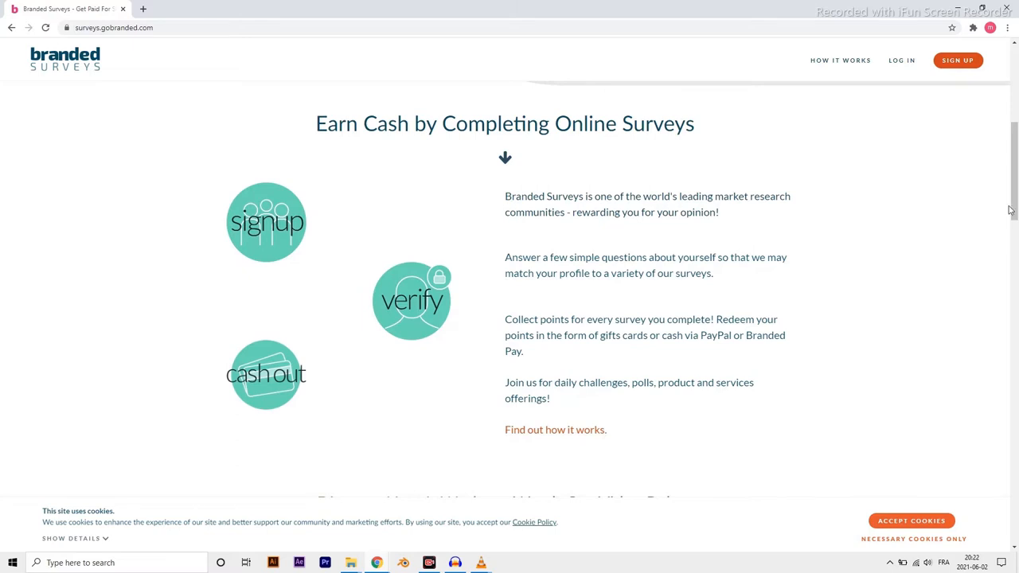
drag(1016, 195, 1016, 334)
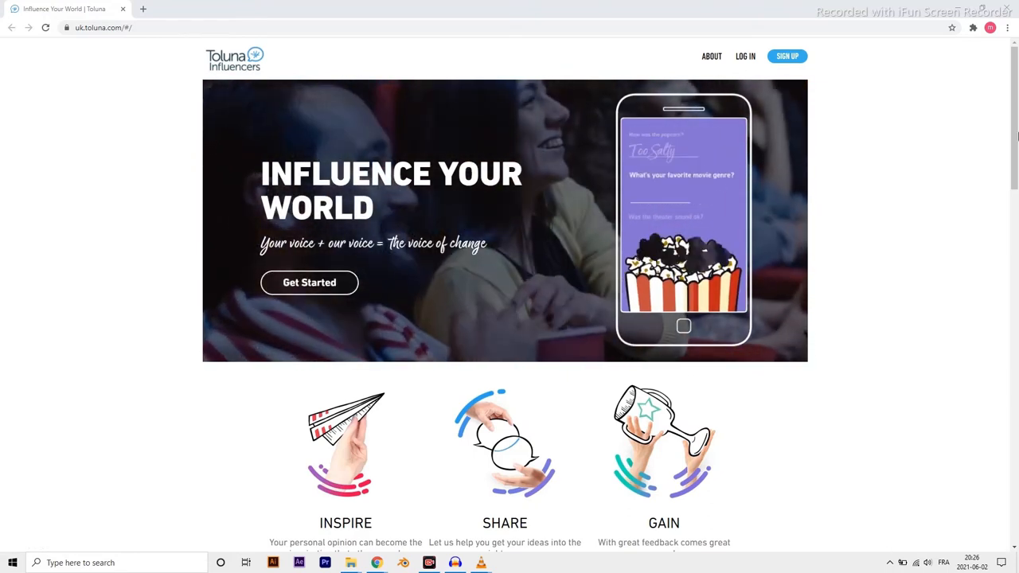
scroll(1016, 204, down, 3)
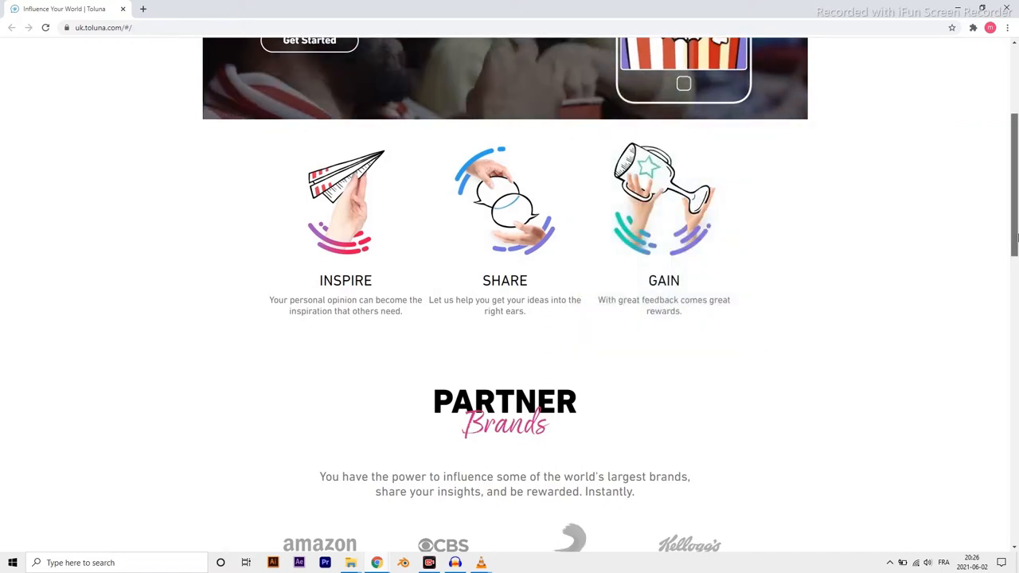
drag(1016, 236, 1016, 324)
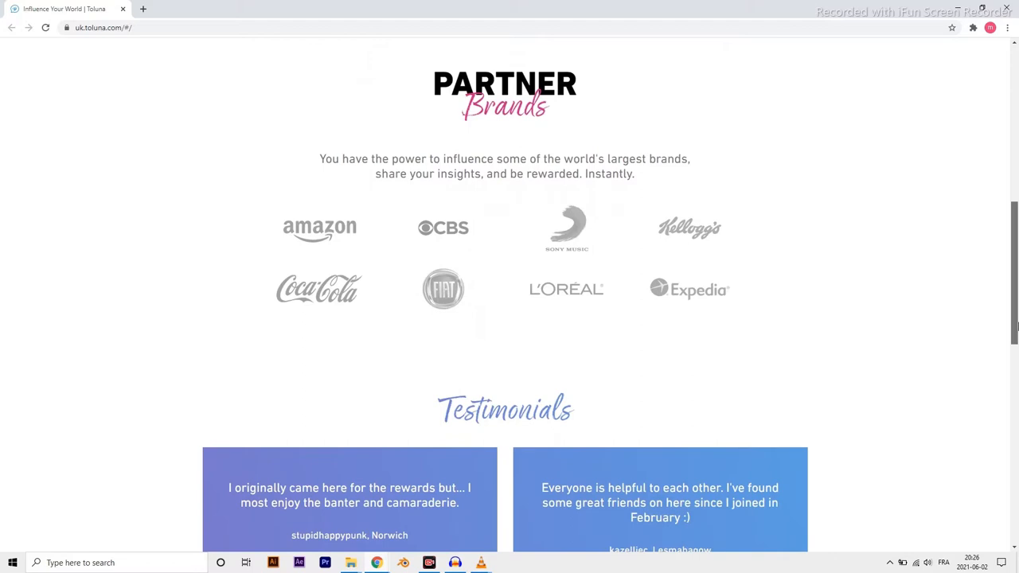
drag(1016, 324, 1017, 438)
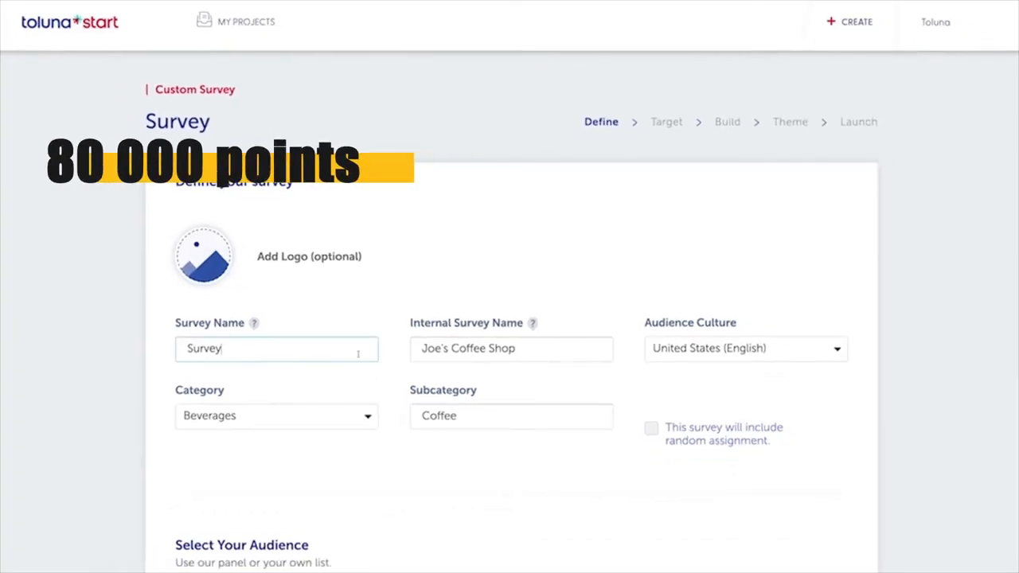
Step: Name the survey for Joe's Coffee Shop, keep United States (English), and set category Beverages with subcategory Coffee
click(358, 351)
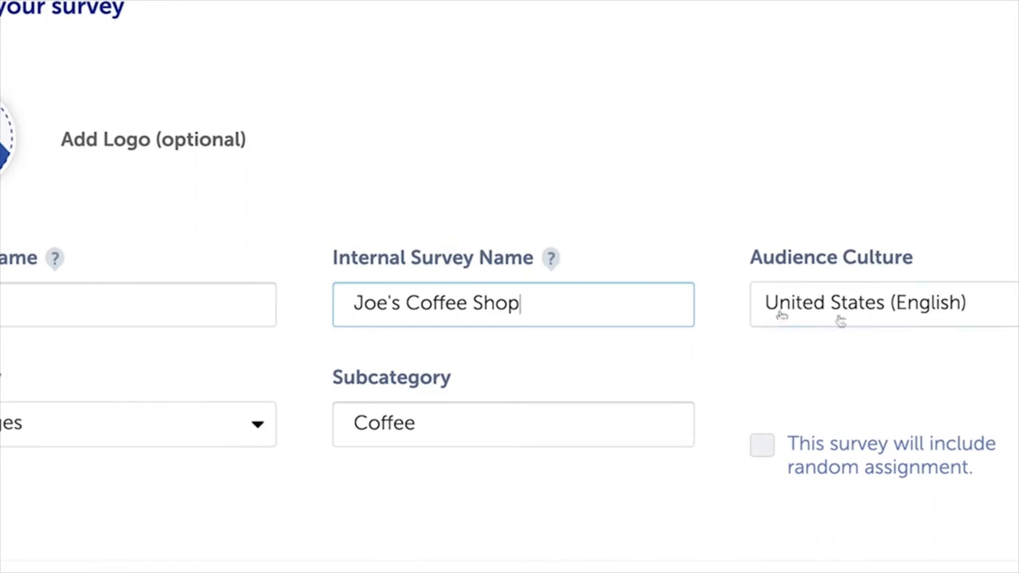
click(996, 318)
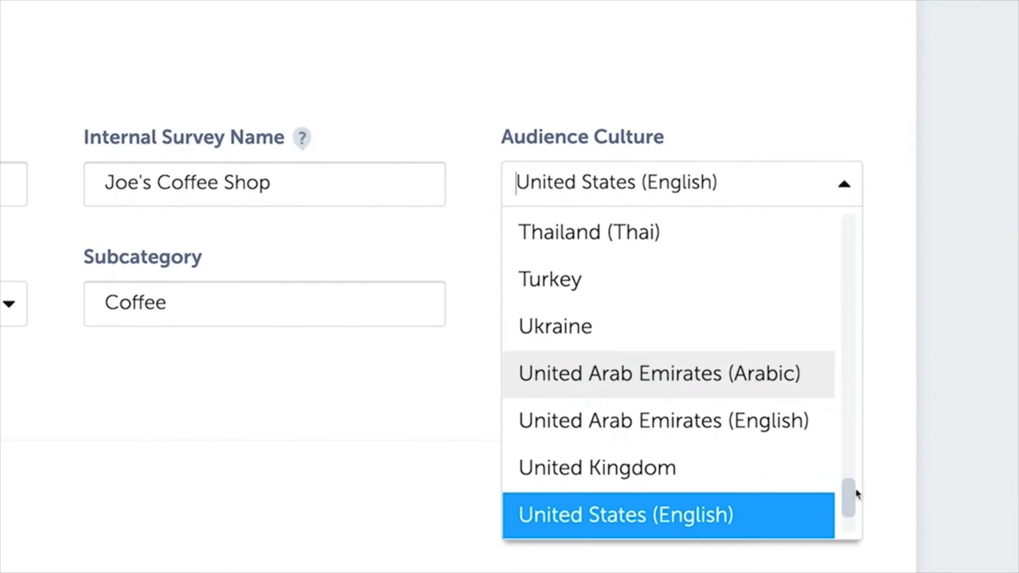
mouse_move(854, 497)
mouse_down()
mouse_move(873, 329)
mouse_move(866, 220)
mouse_move(846, 359)
mouse_move(846, 518)
mouse_up()
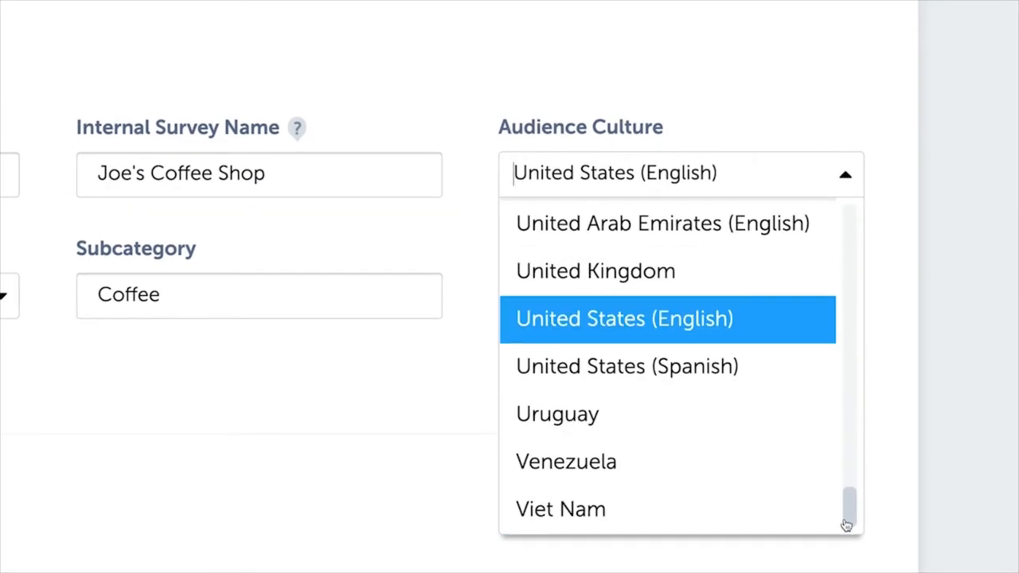
click(695, 320)
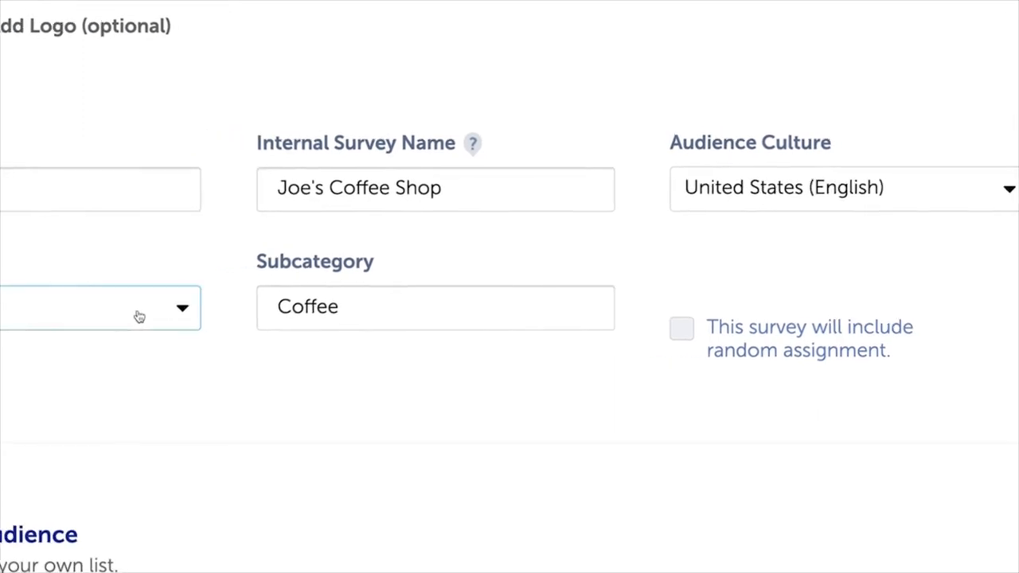
click(249, 315)
mouse_move(312, 370)
mouse_down()
mouse_move(375, 405)
mouse_move(389, 566)
mouse_move(409, 454)
mouse_move(406, 358)
mouse_up()
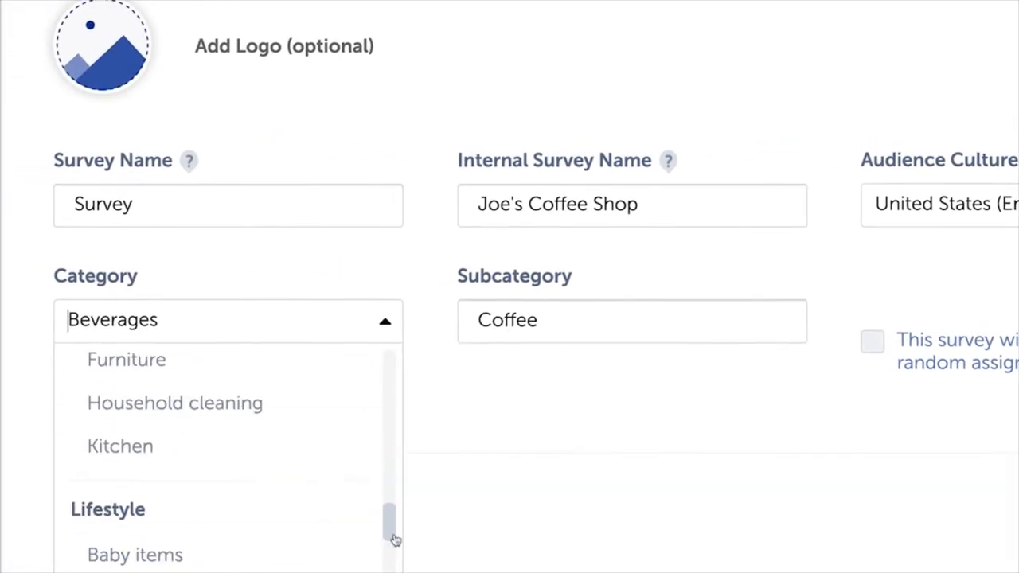
click(591, 317)
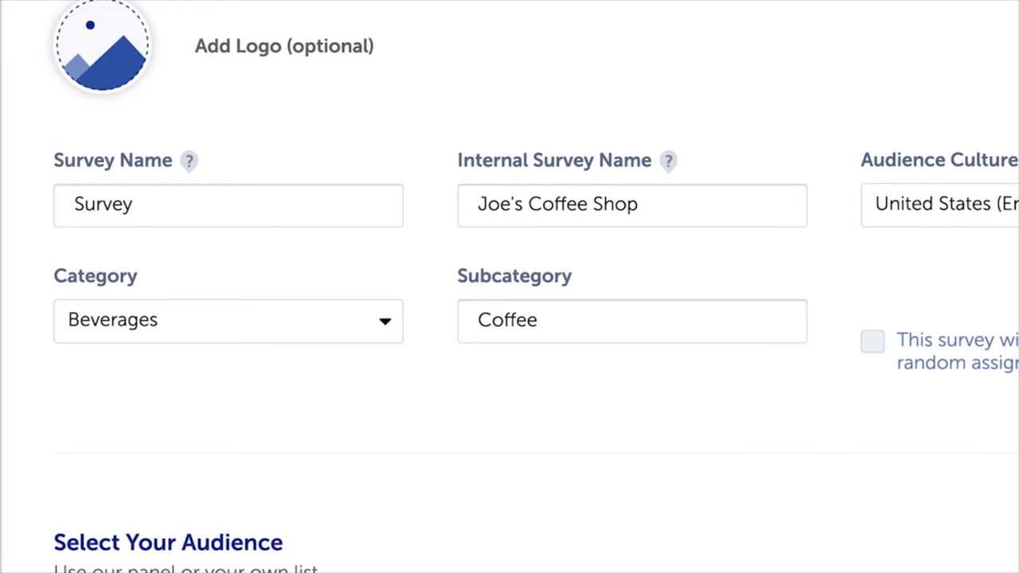
scroll(510, 318, down, 1)
scroll(509, 318, down, 2)
scroll(510, 319, down, 2)
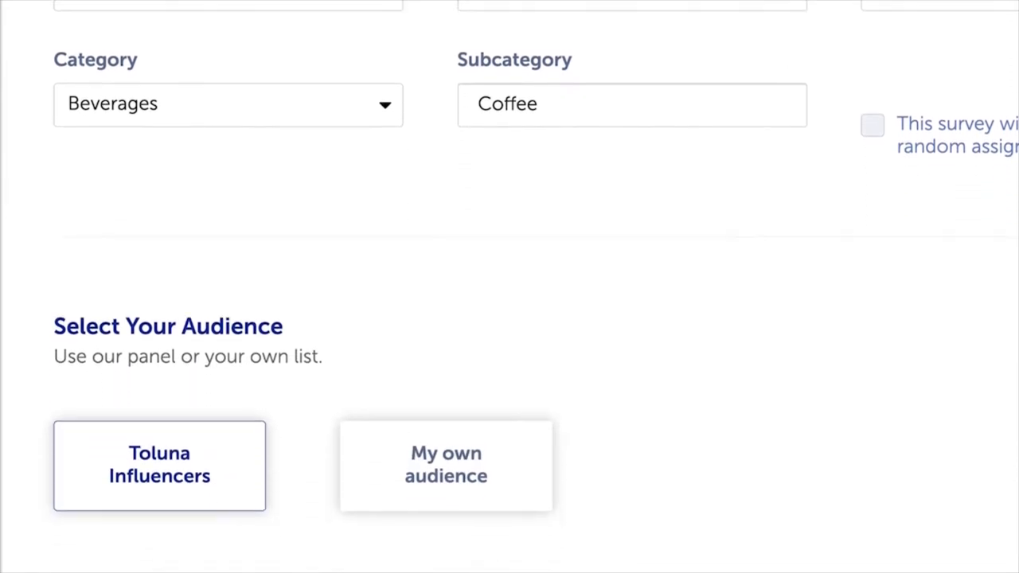
scroll(509, 286, down, 2)
scroll(509, 287, down, 2)
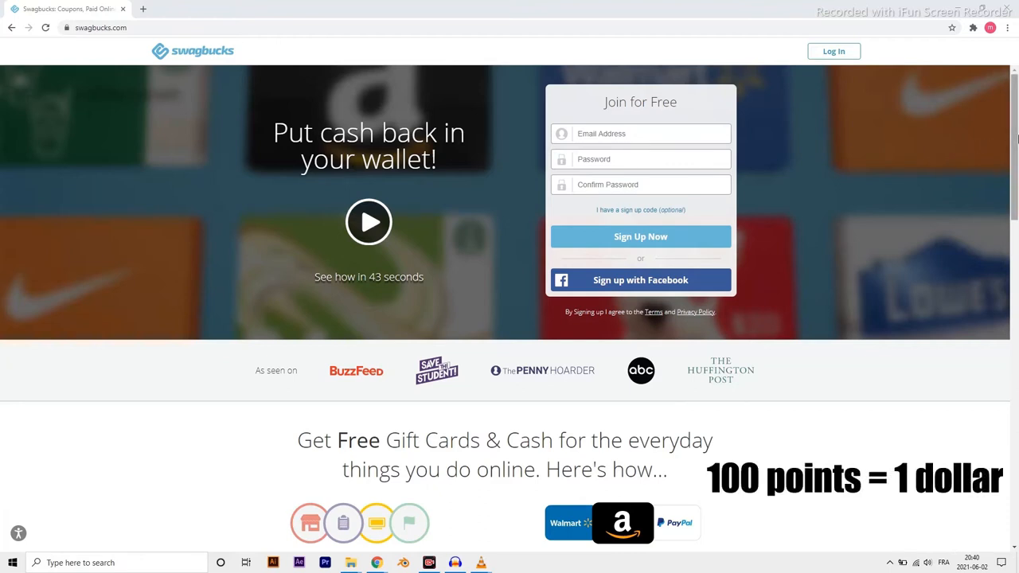
drag(1016, 138, 1017, 244)
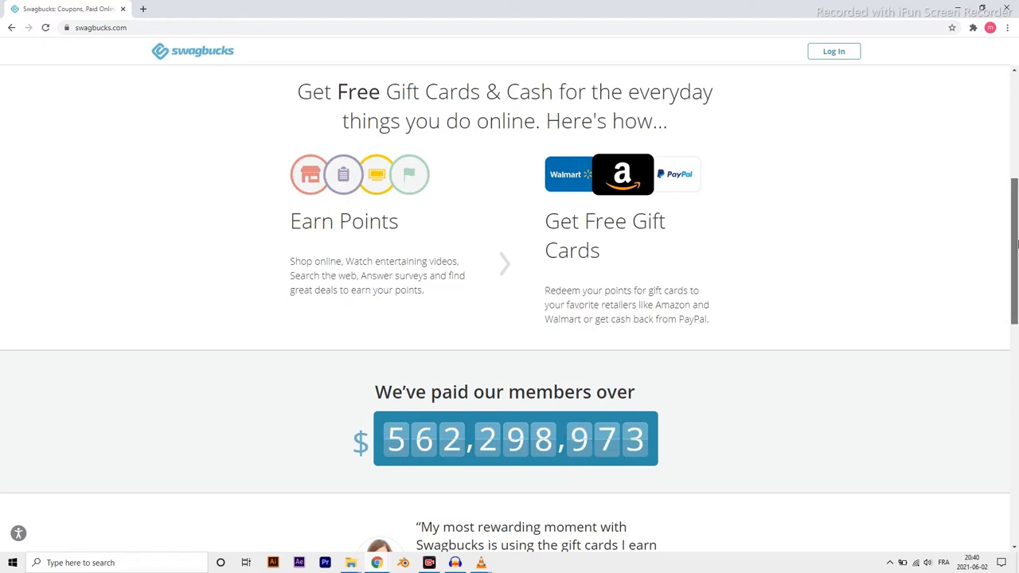
drag(1016, 245, 1016, 420)
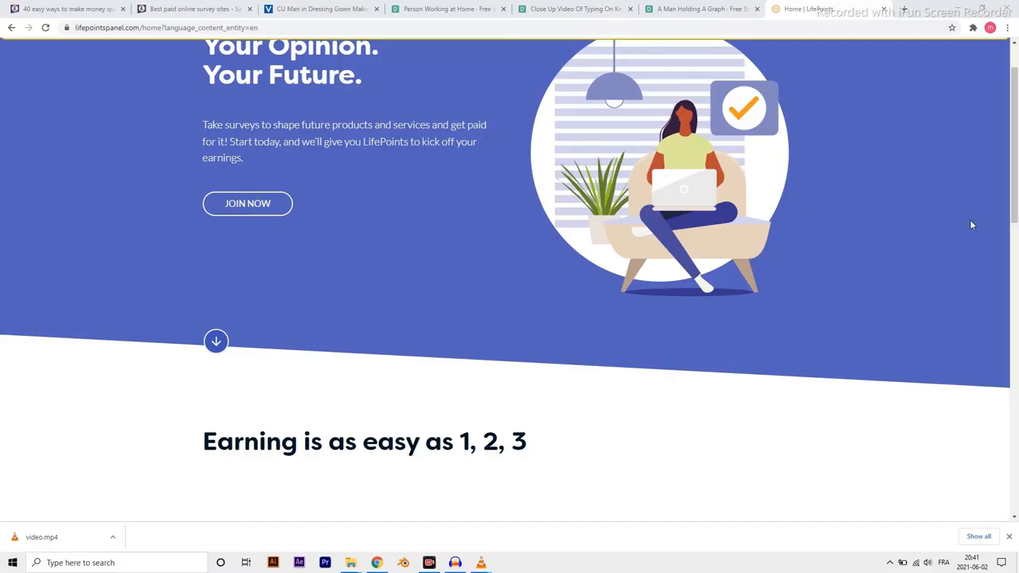
drag(1016, 163, 1016, 254)
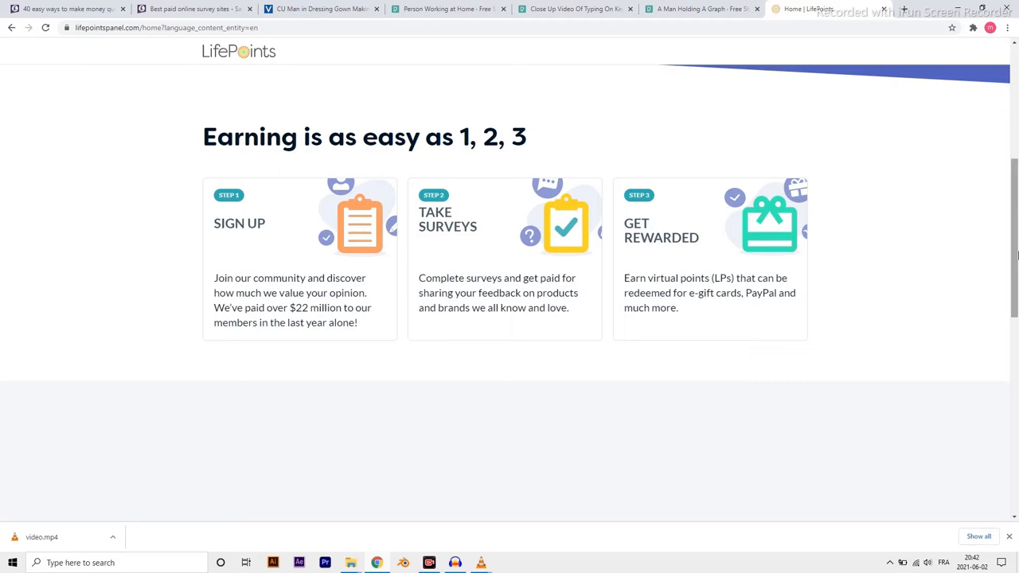
mouse_move(1017, 254)
mouse_down()
mouse_move(1016, 406)
mouse_move(1016, 378)
mouse_up()
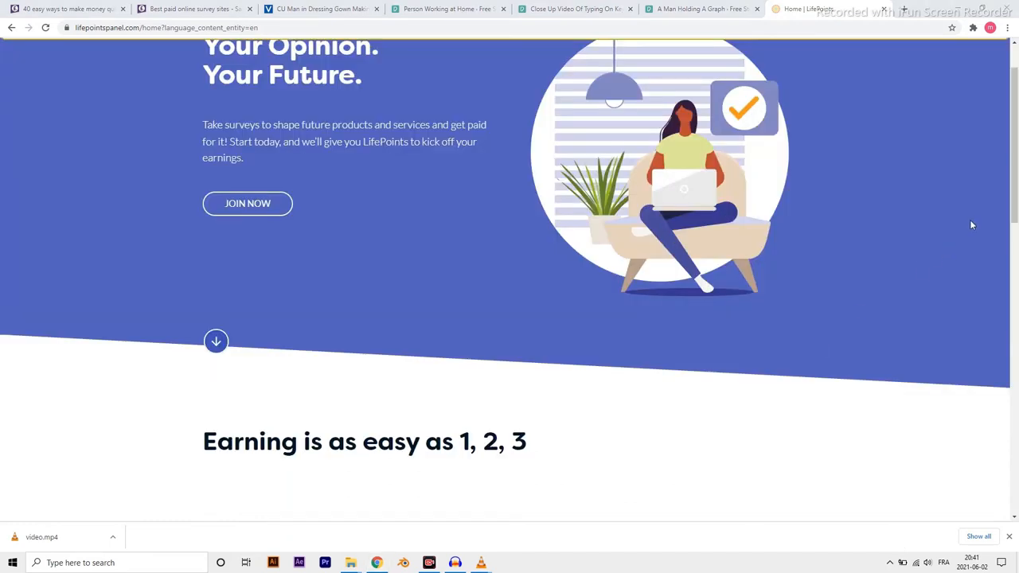
drag(1015, 161, 1016, 254)
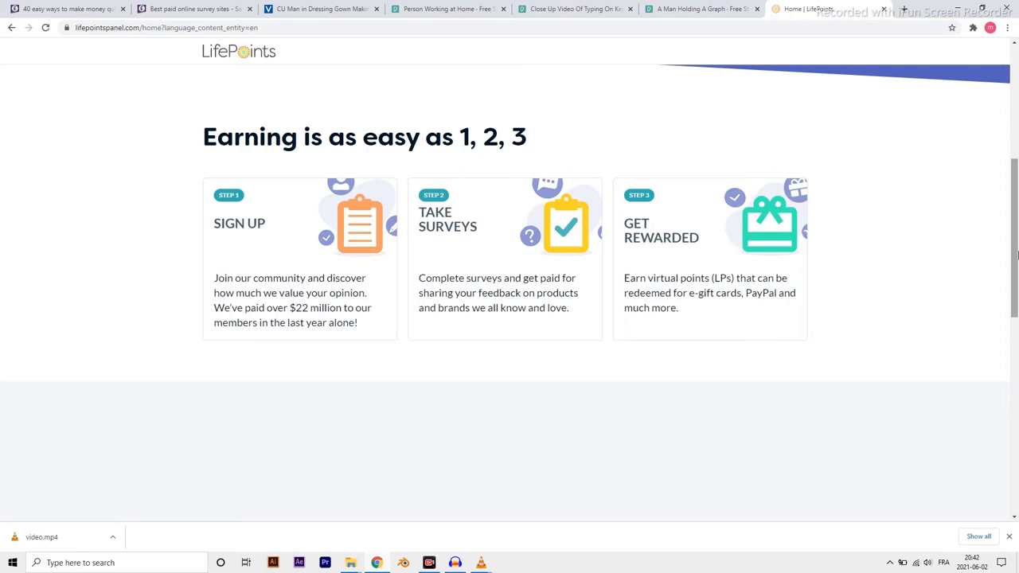
mouse_move(1016, 255)
mouse_down()
mouse_move(1016, 408)
mouse_move(1017, 376)
mouse_up()
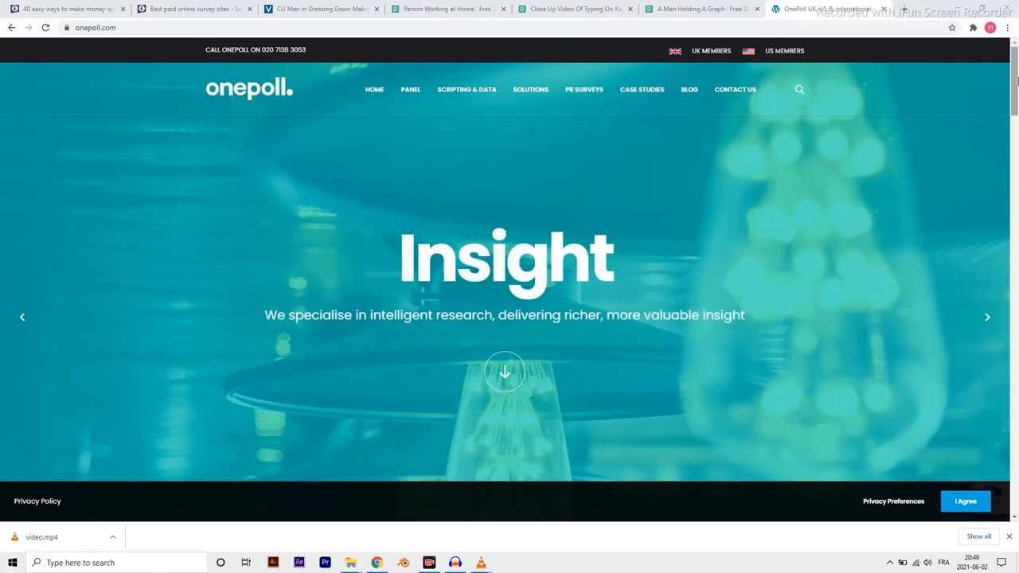
drag(1008, 77, 1015, 153)
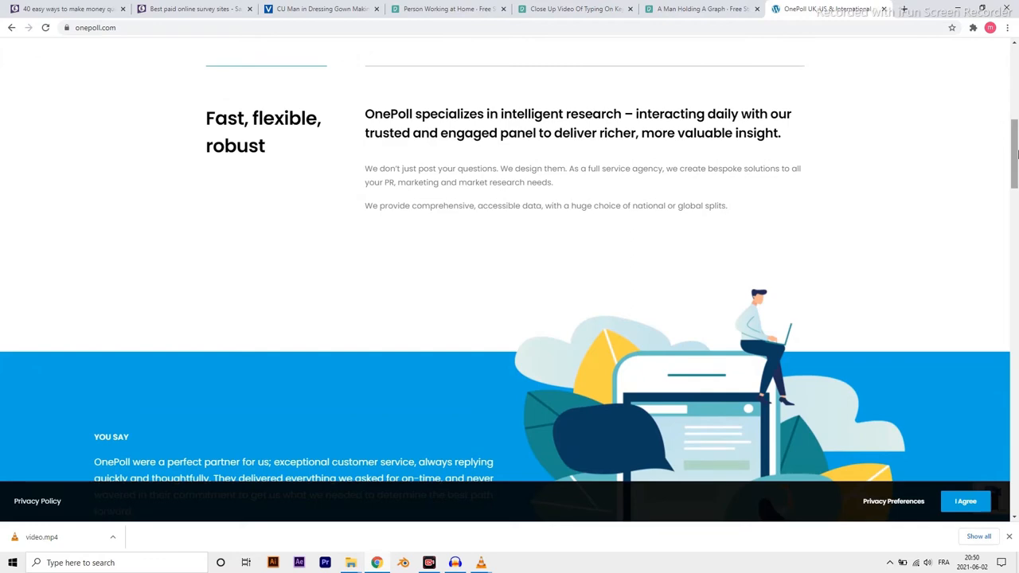
drag(1015, 154, 1015, 240)
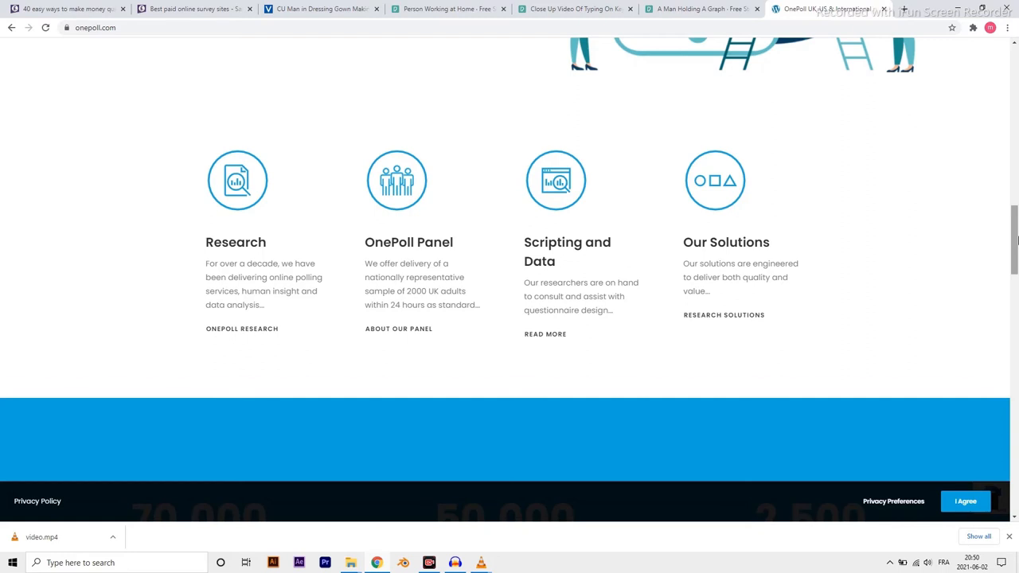
drag(1015, 240, 1015, 241)
drag(1016, 241, 1015, 284)
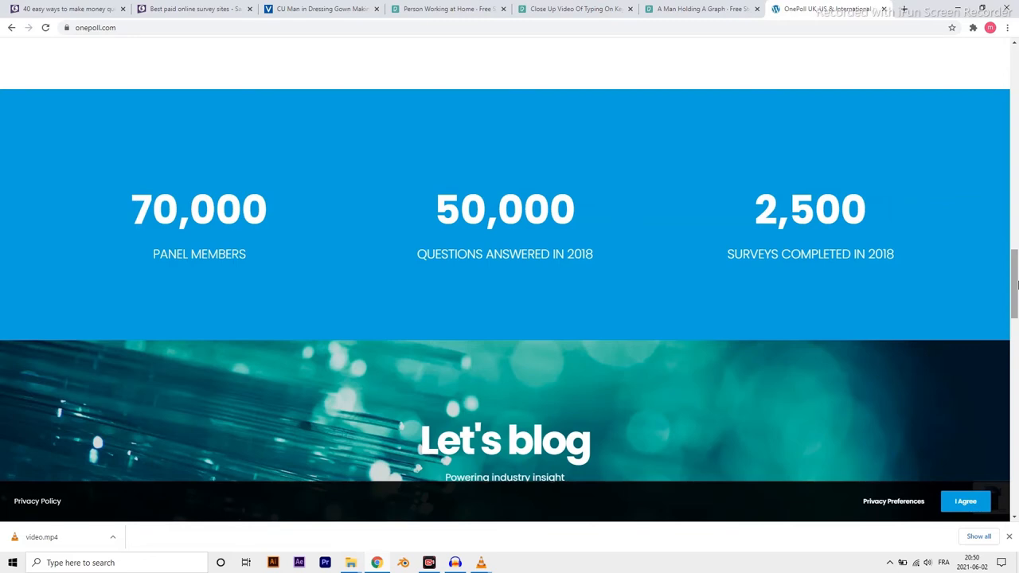
drag(1015, 284, 1015, 360)
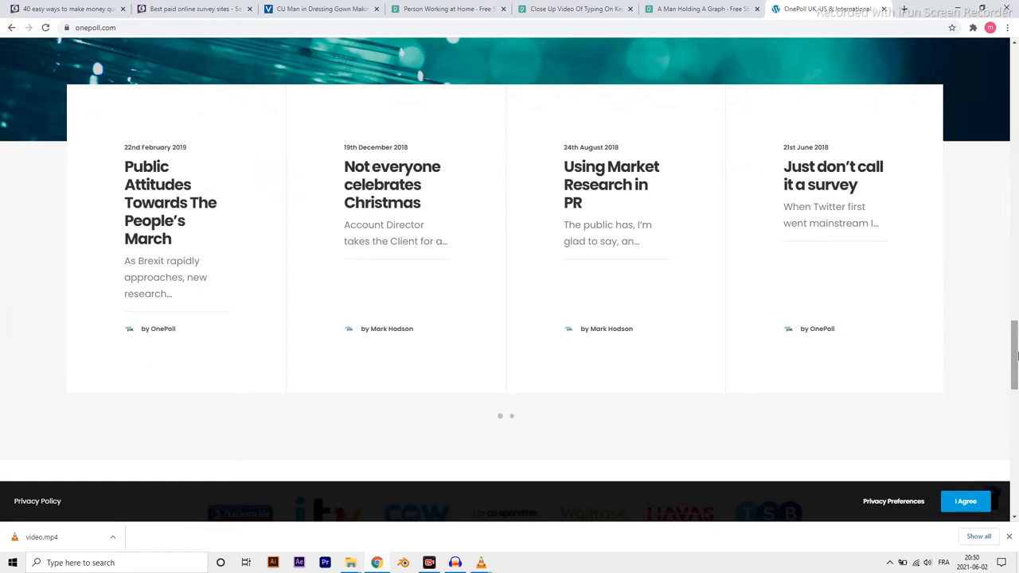
drag(1015, 356, 1015, 442)
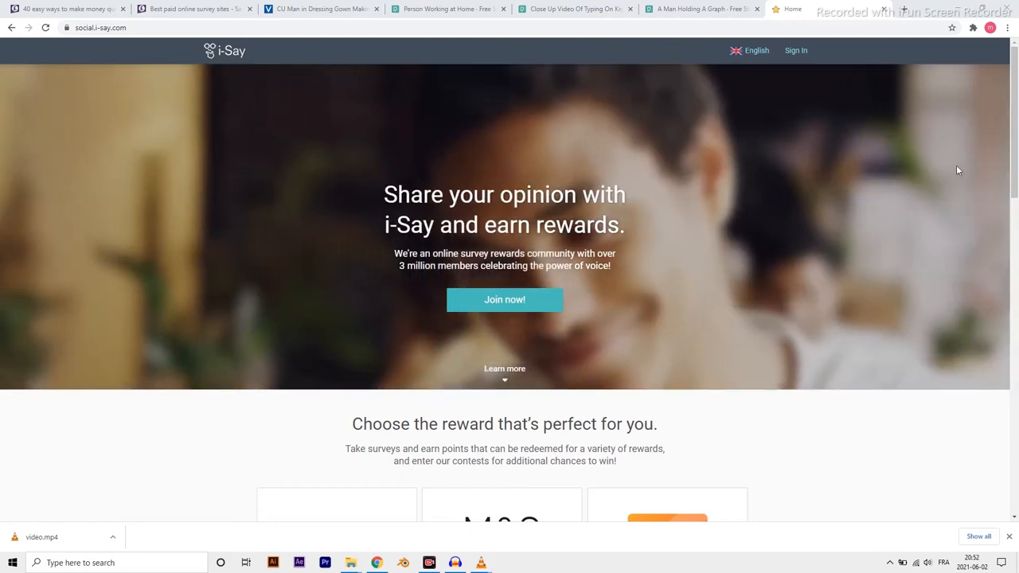
drag(1014, 148, 1016, 242)
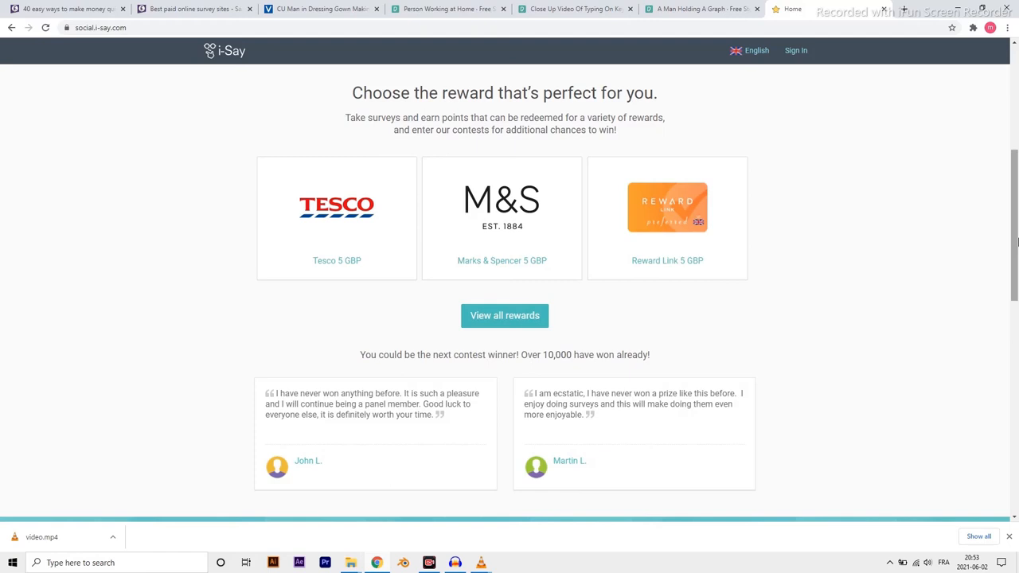
drag(1017, 241, 1016, 454)
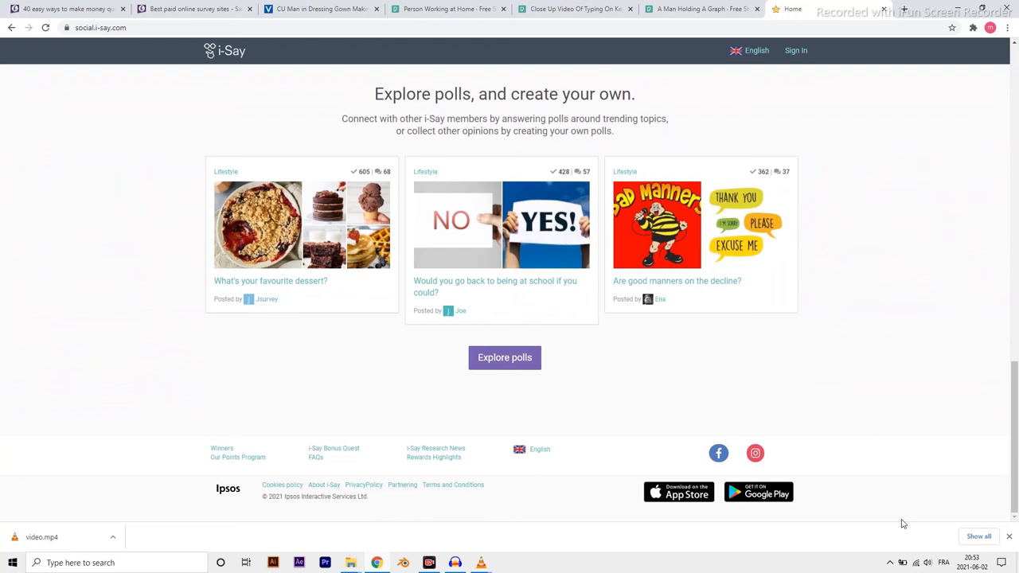
mouse_move(1015, 438)
mouse_down()
mouse_move(1016, 233)
mouse_move(1016, 242)
mouse_up()
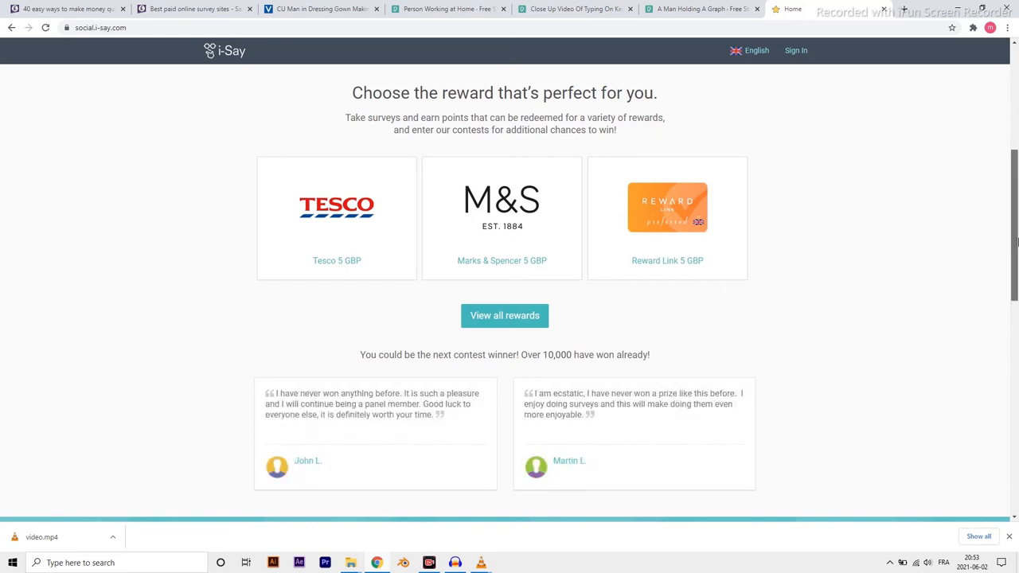
drag(1016, 241, 1016, 469)
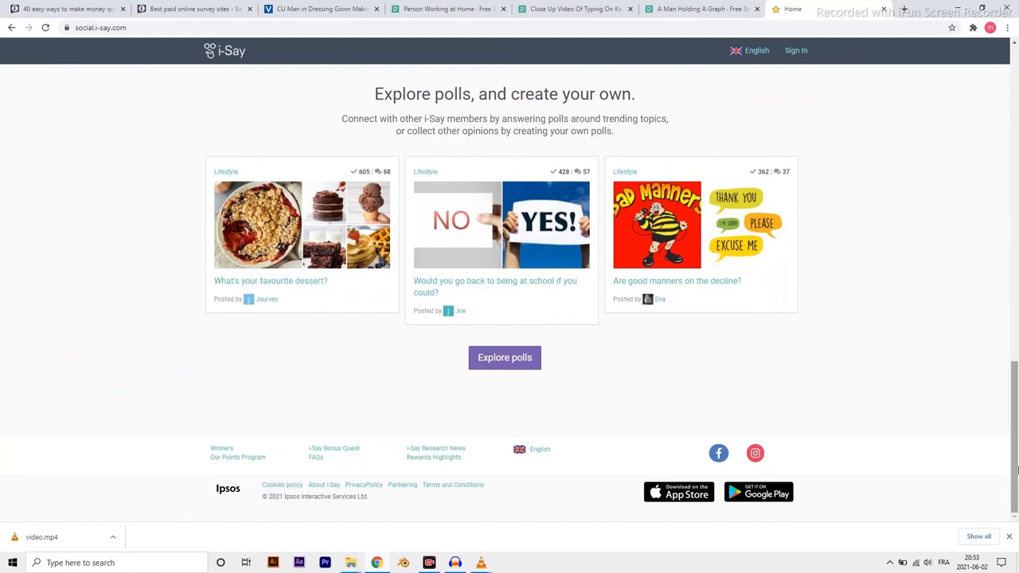